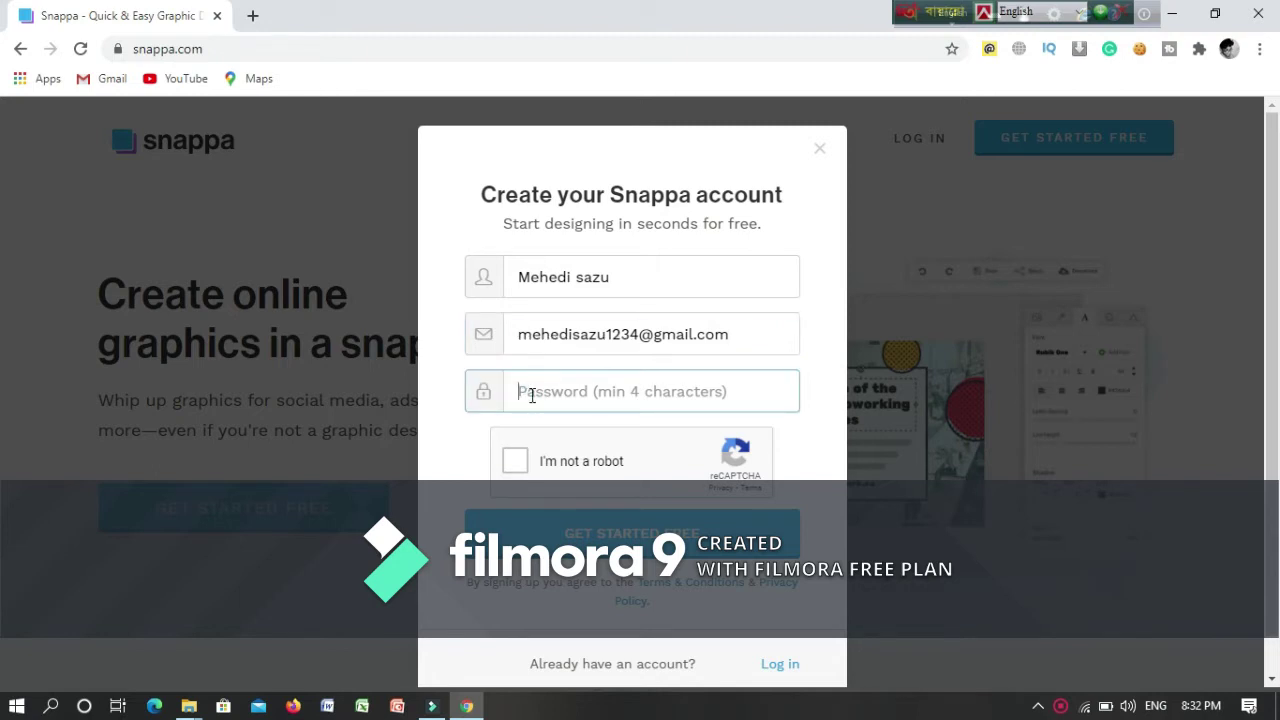
Enter the account password, complete the robot check and submit the sign-up form
text(••)
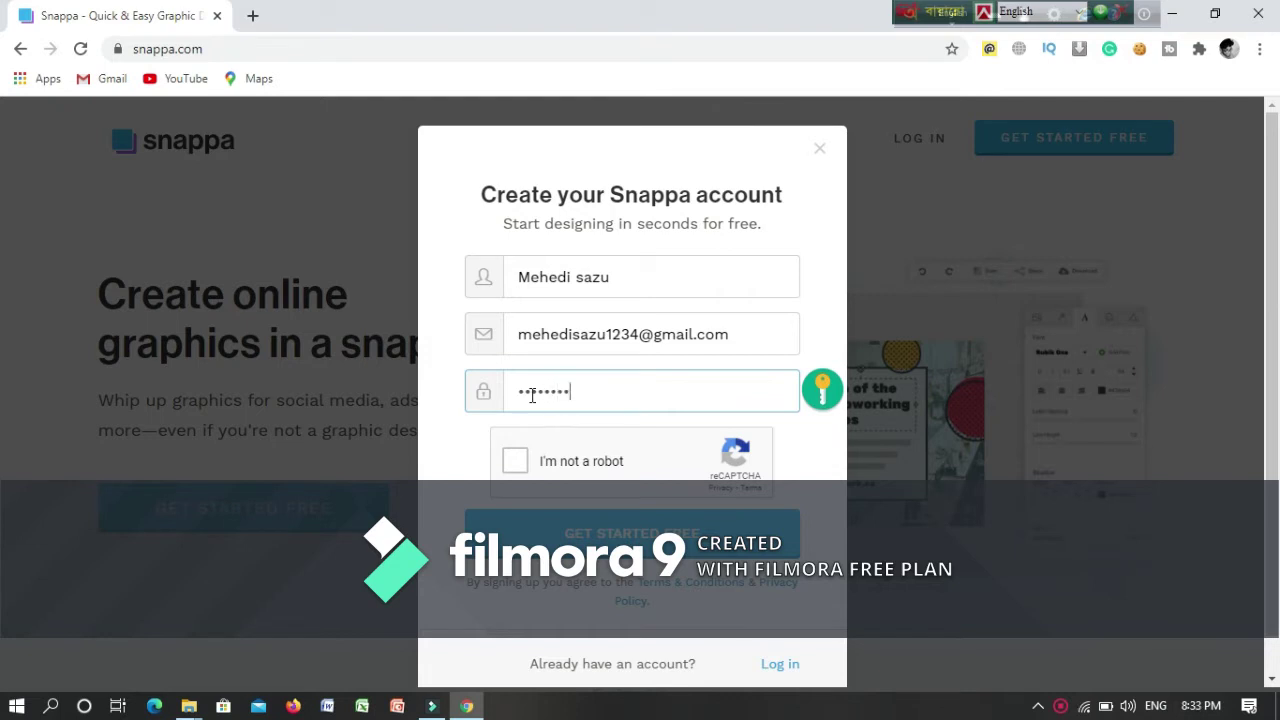
click(515, 461)
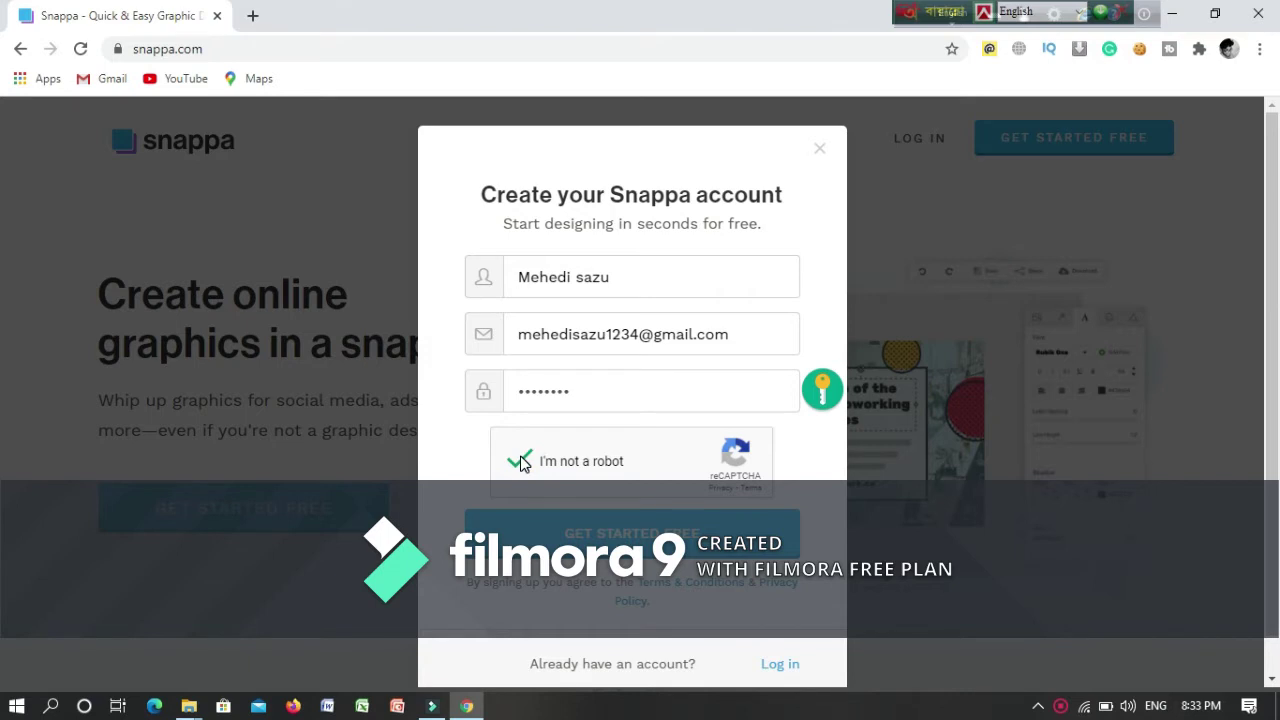
click(588, 540)
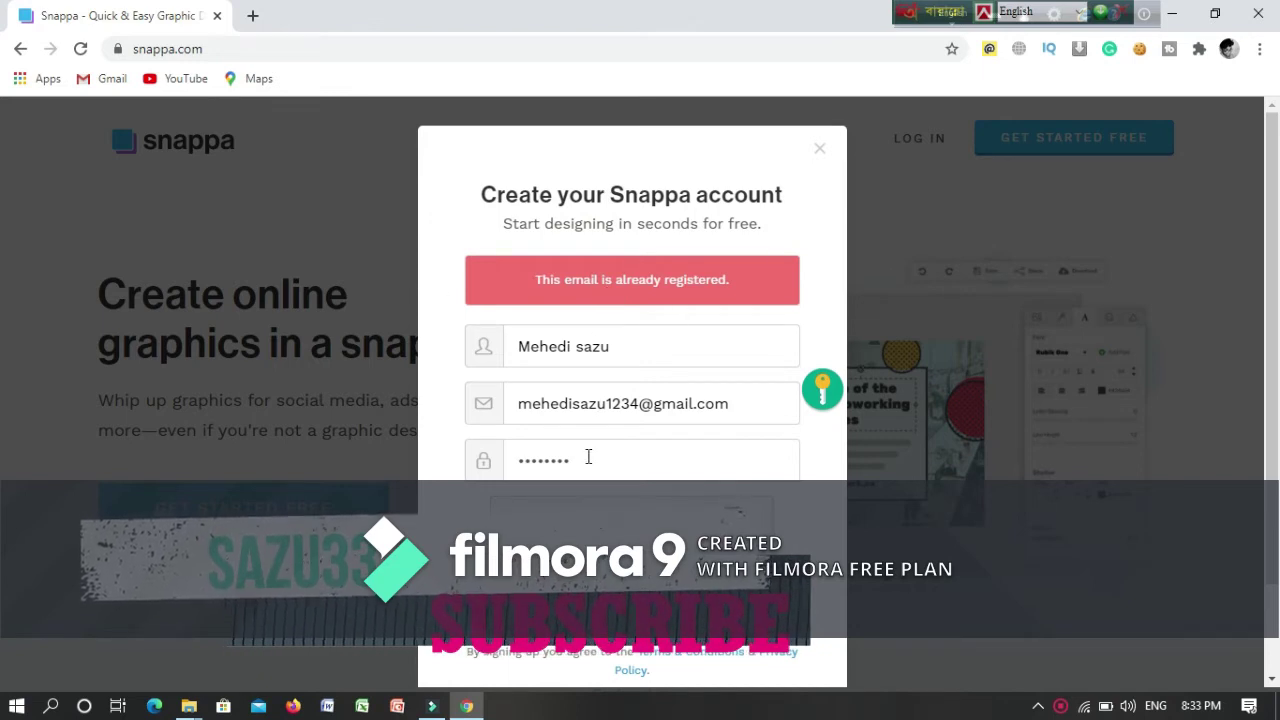
Resubmit the sign-up form with a different e-mail address and dismiss the intro tutorial
click(690, 405)
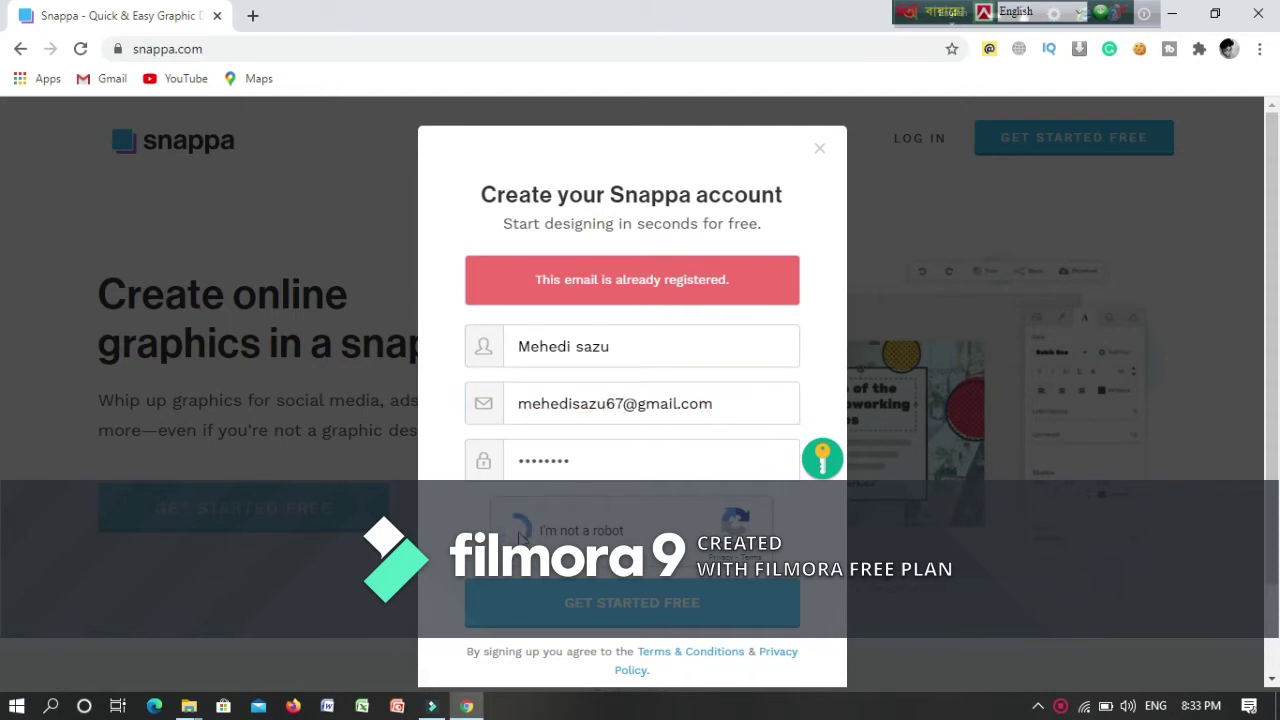
click(583, 612)
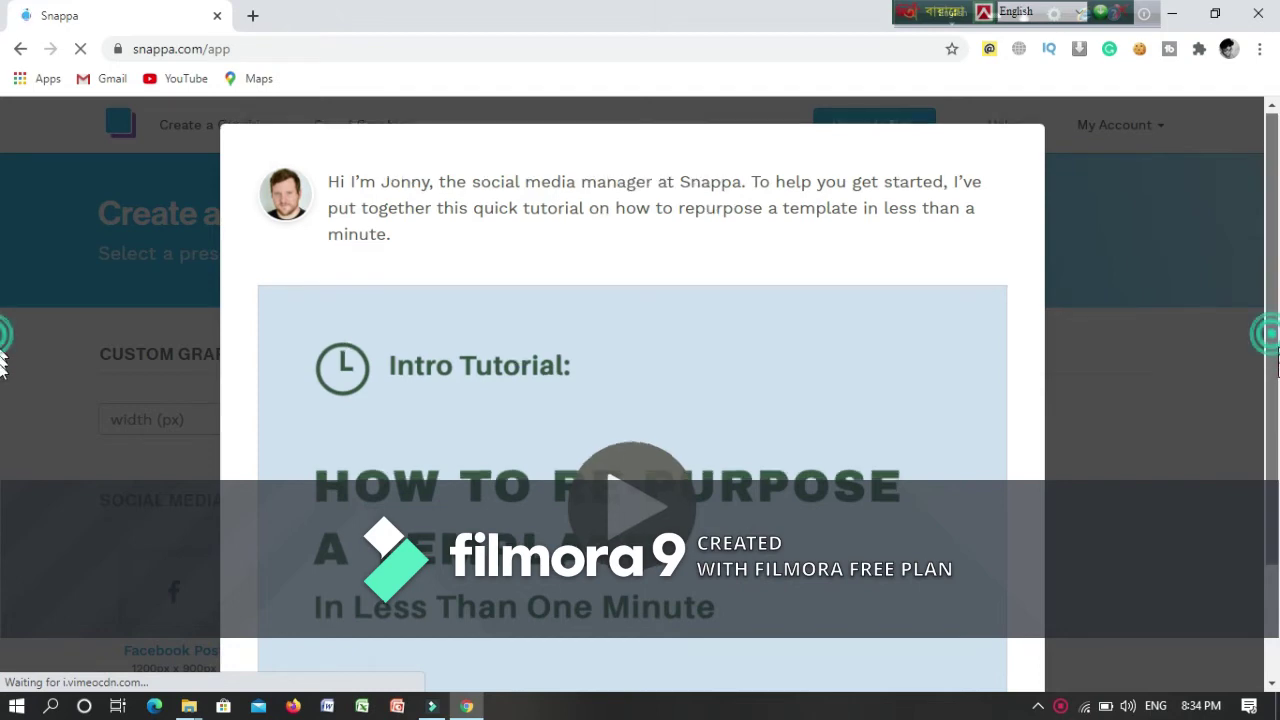
scroll(2, 365, down, 2)
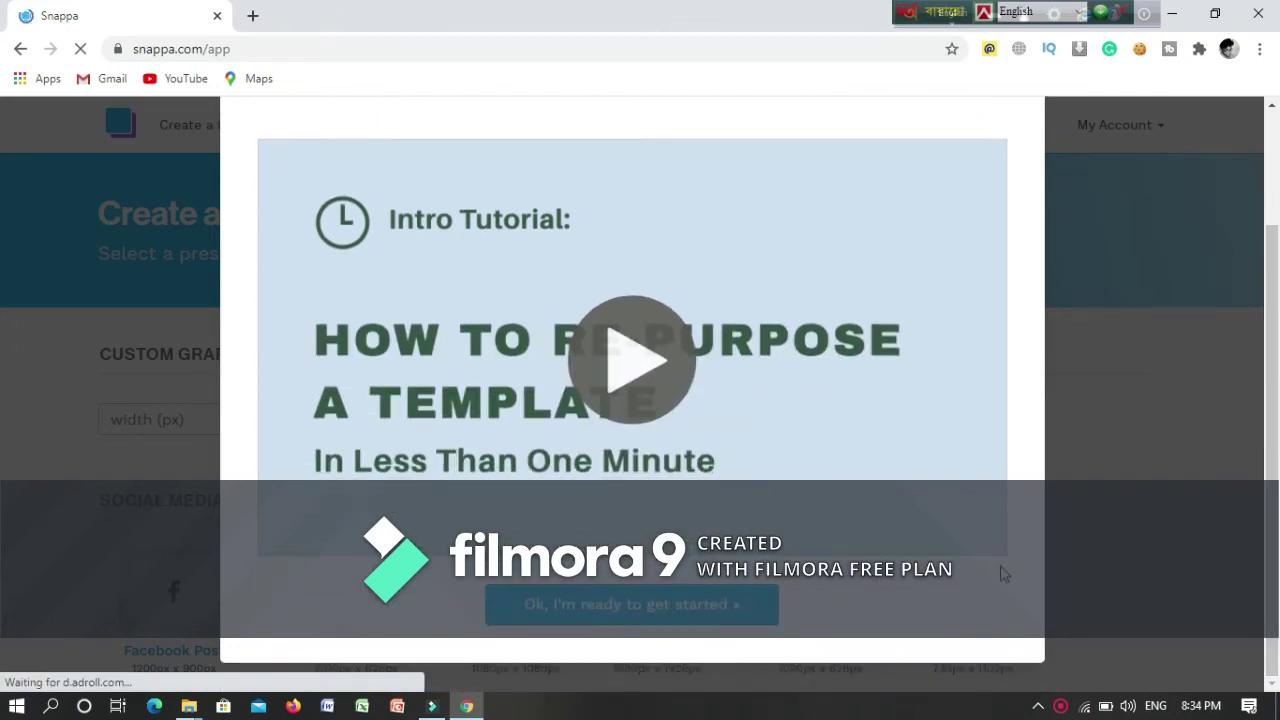
click(630, 604)
Look through the preset graphic sizes and choose YouTube Thumbnail (1280px x 720px)
drag(1271, 191, 1278, 272)
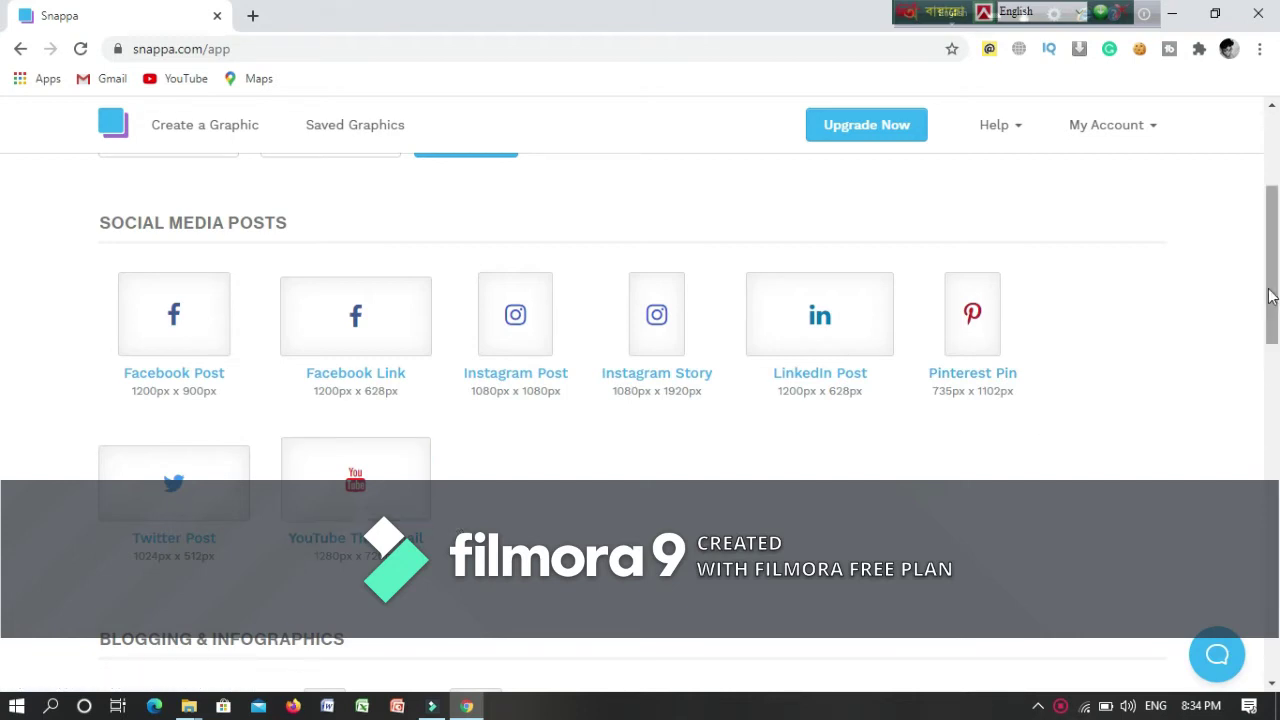
drag(1270, 296, 1272, 486)
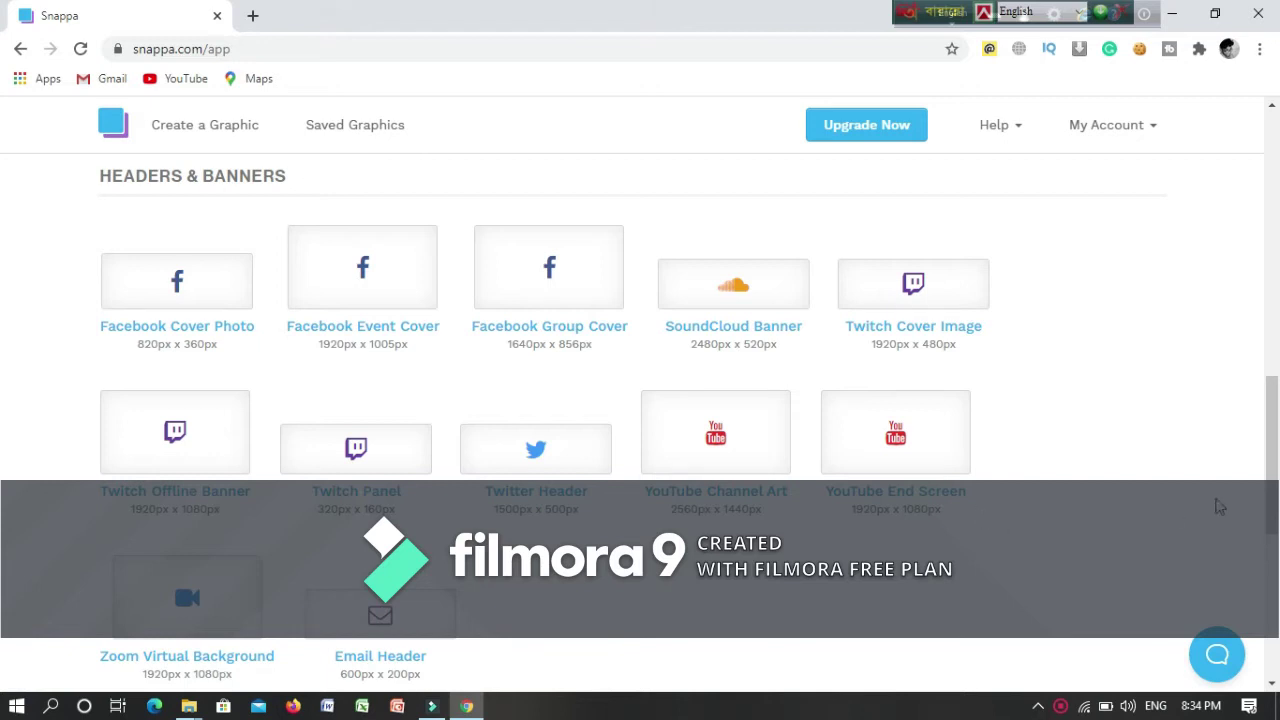
drag(1268, 500, 1243, 243)
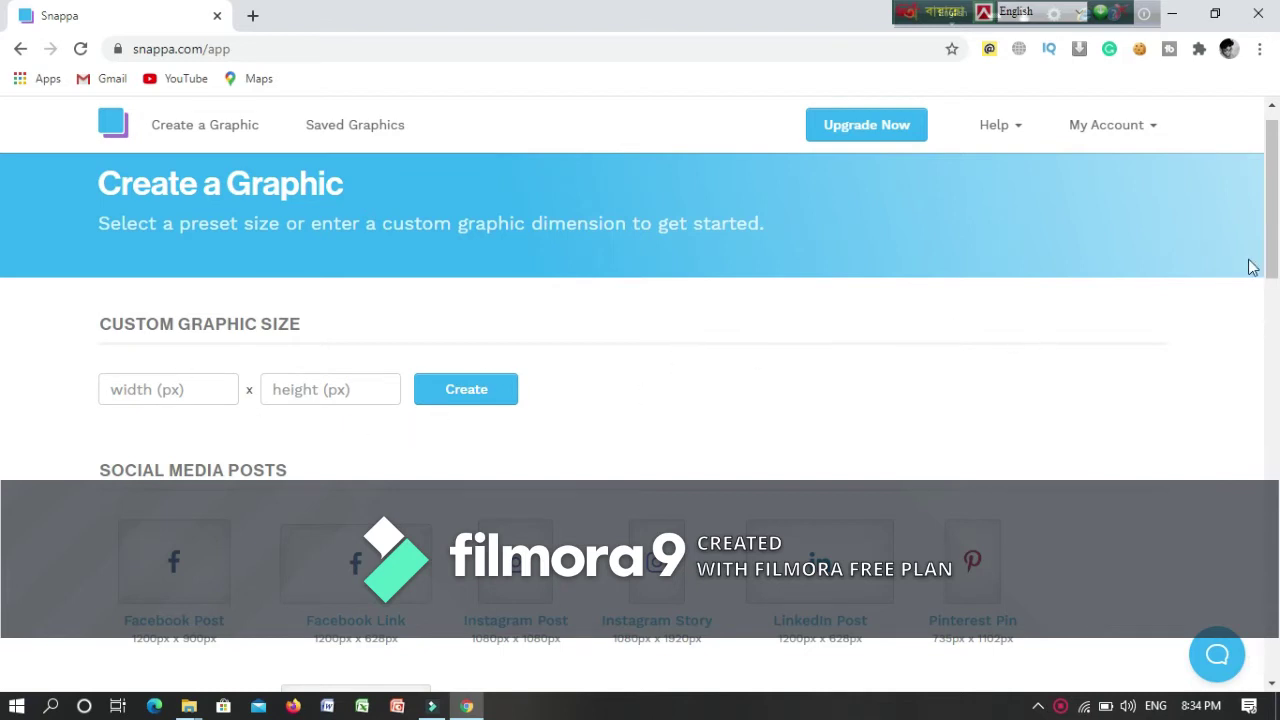
drag(1272, 255, 1270, 375)
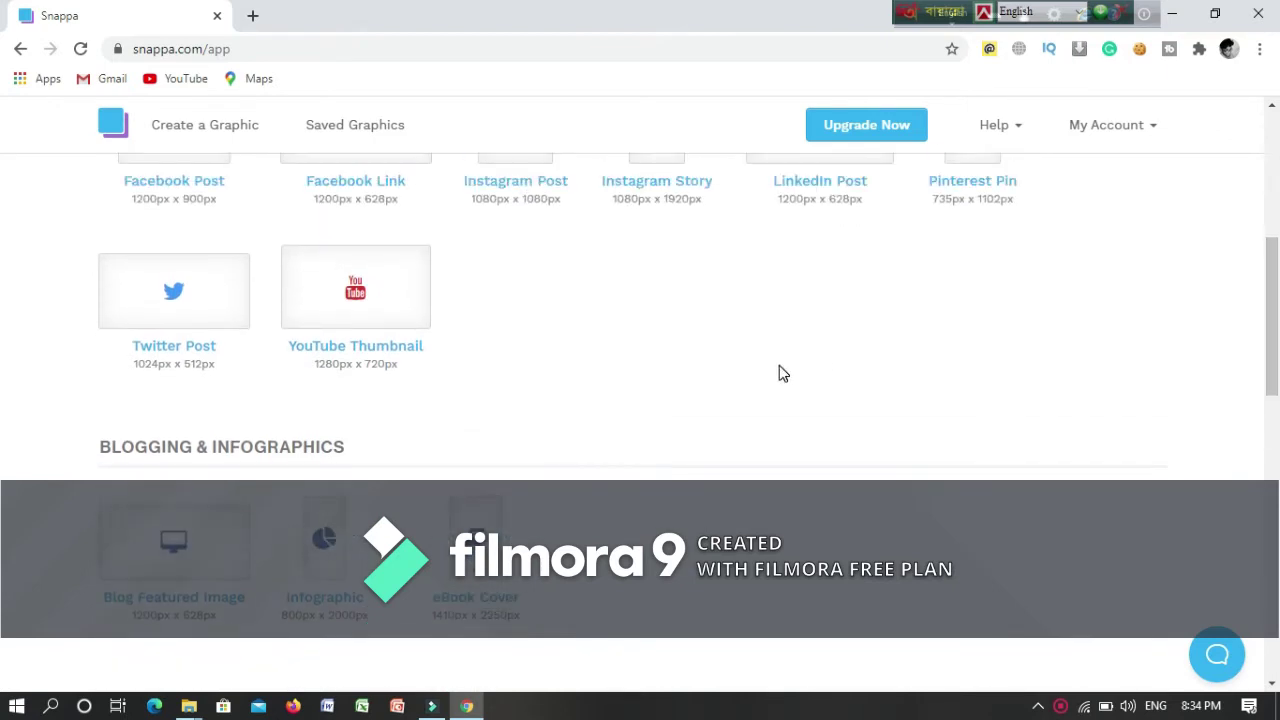
click(416, 333)
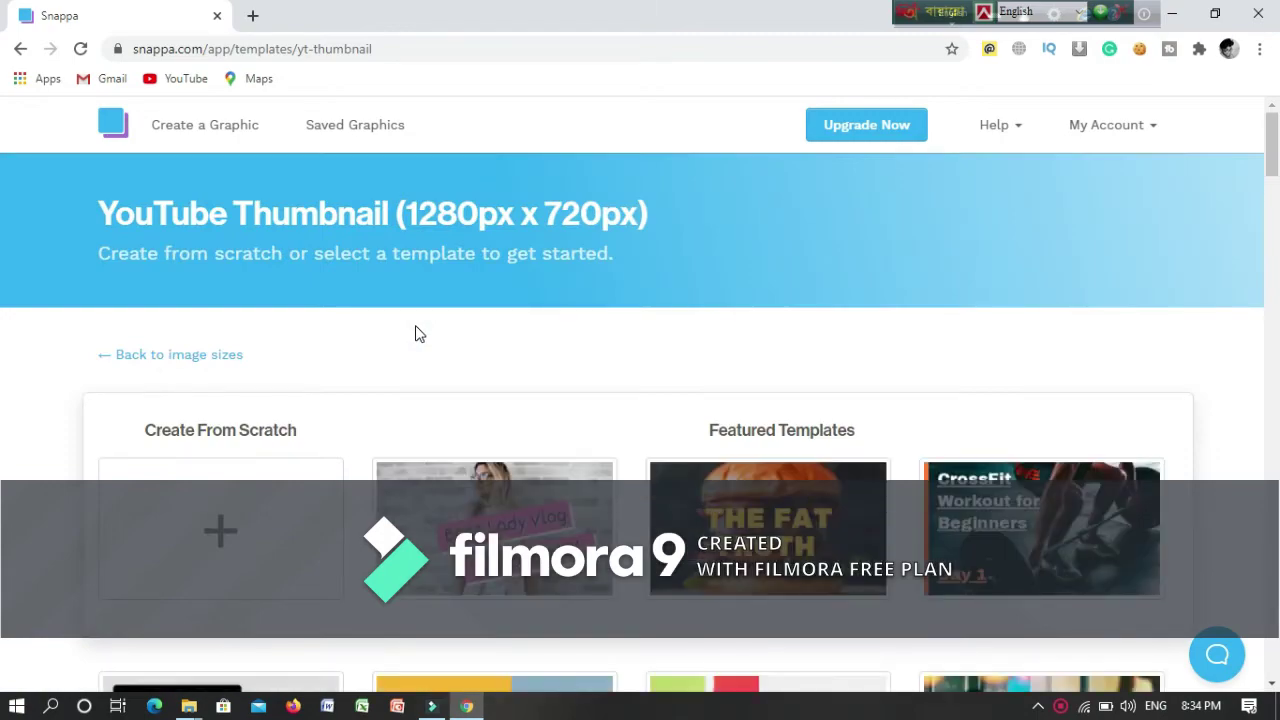
Open the "How to get visitors to your blog" thumbnail template and its background options
drag(1277, 115, 1277, 358)
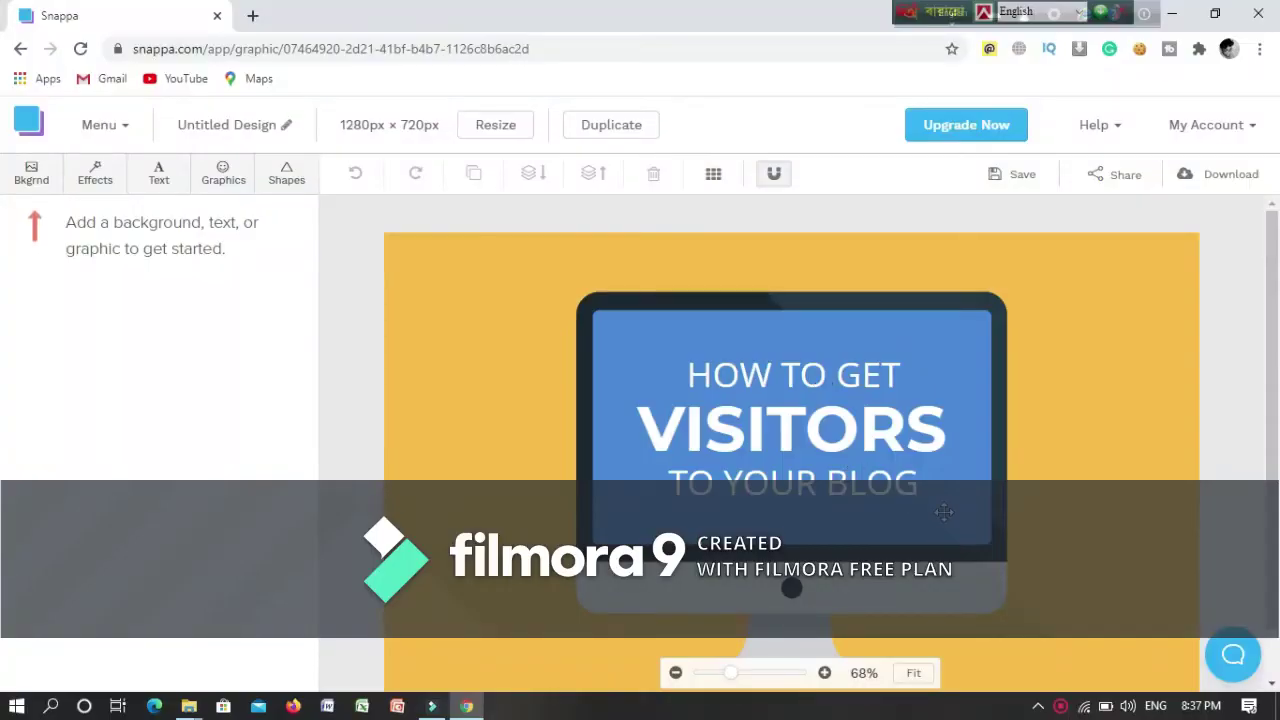
drag(1275, 414, 1275, 460)
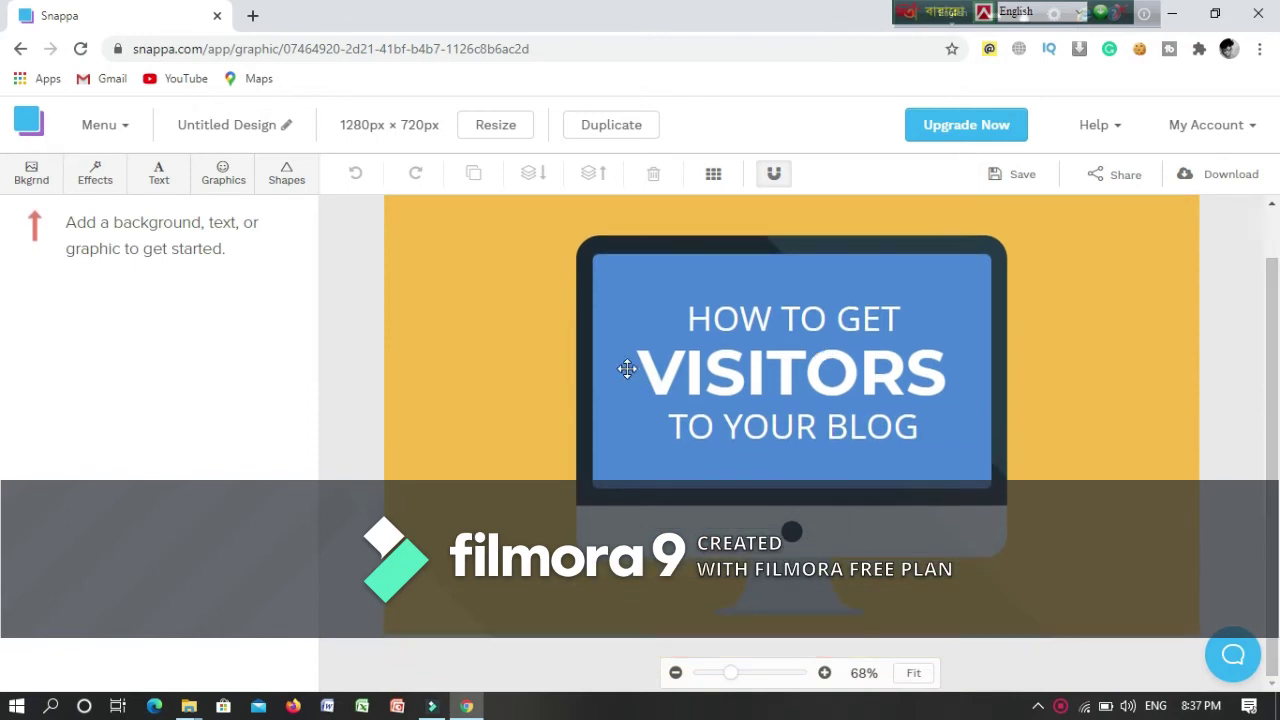
click(31, 178)
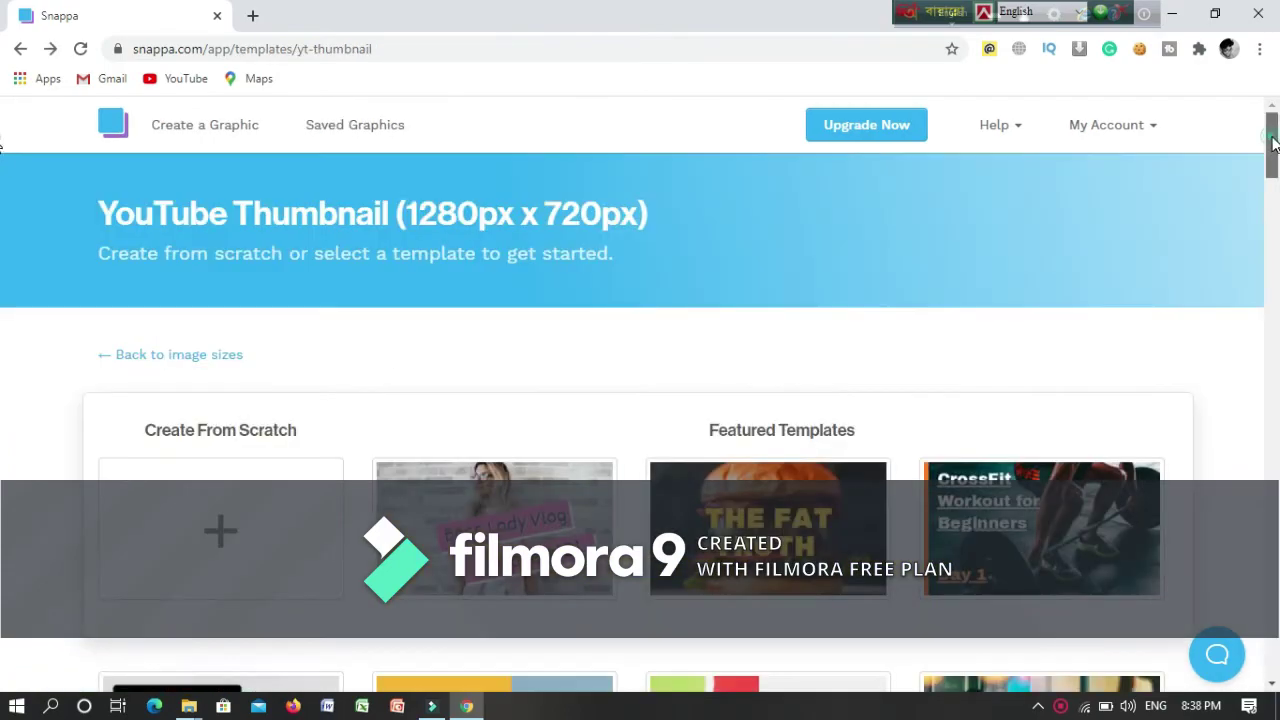
Open the "How to grow a small online business" thumbnail template for editing
drag(1273, 145, 1090, 440)
click(1090, 440)
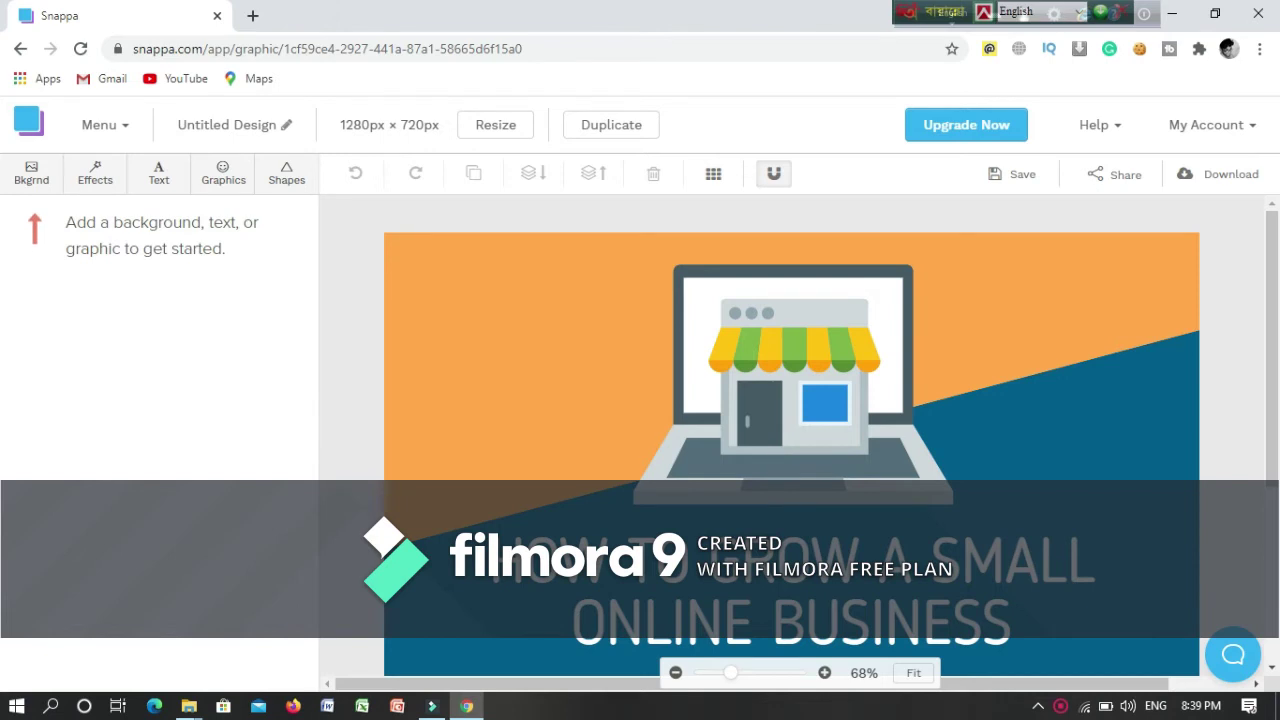
Delete everything after "HOW TO" in the template's headline text
click(680, 550)
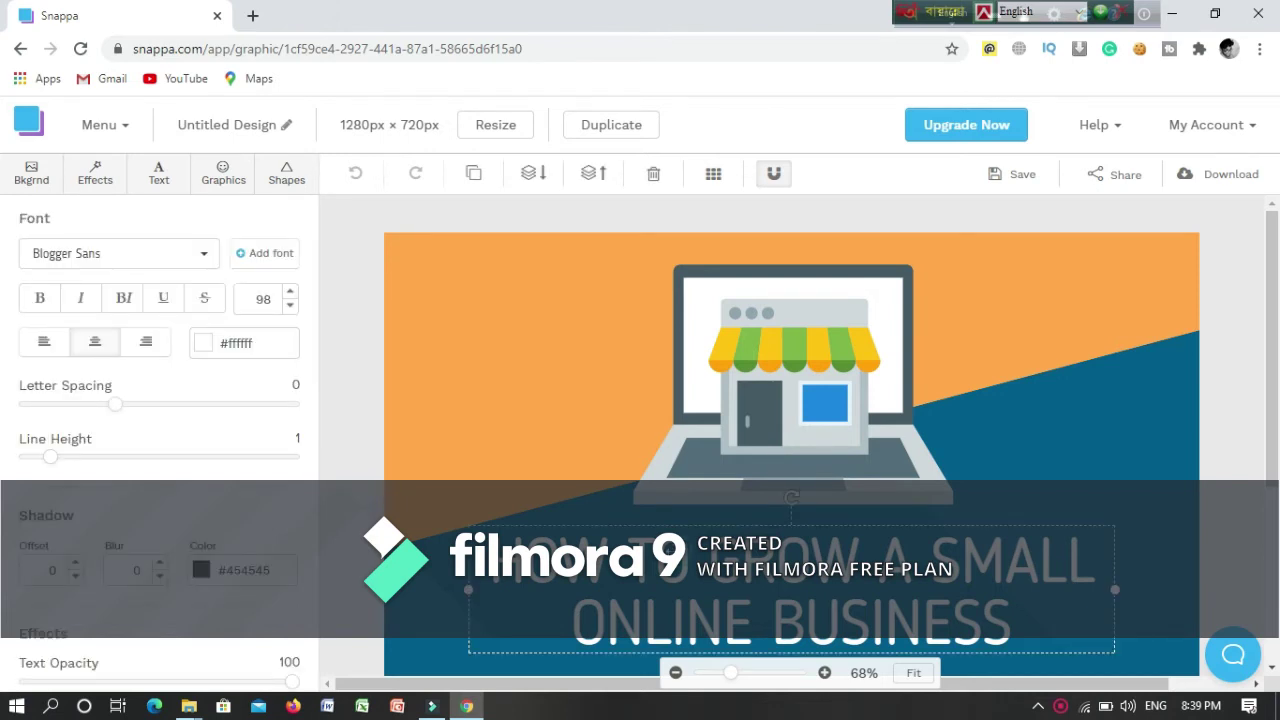
double_click(682, 550)
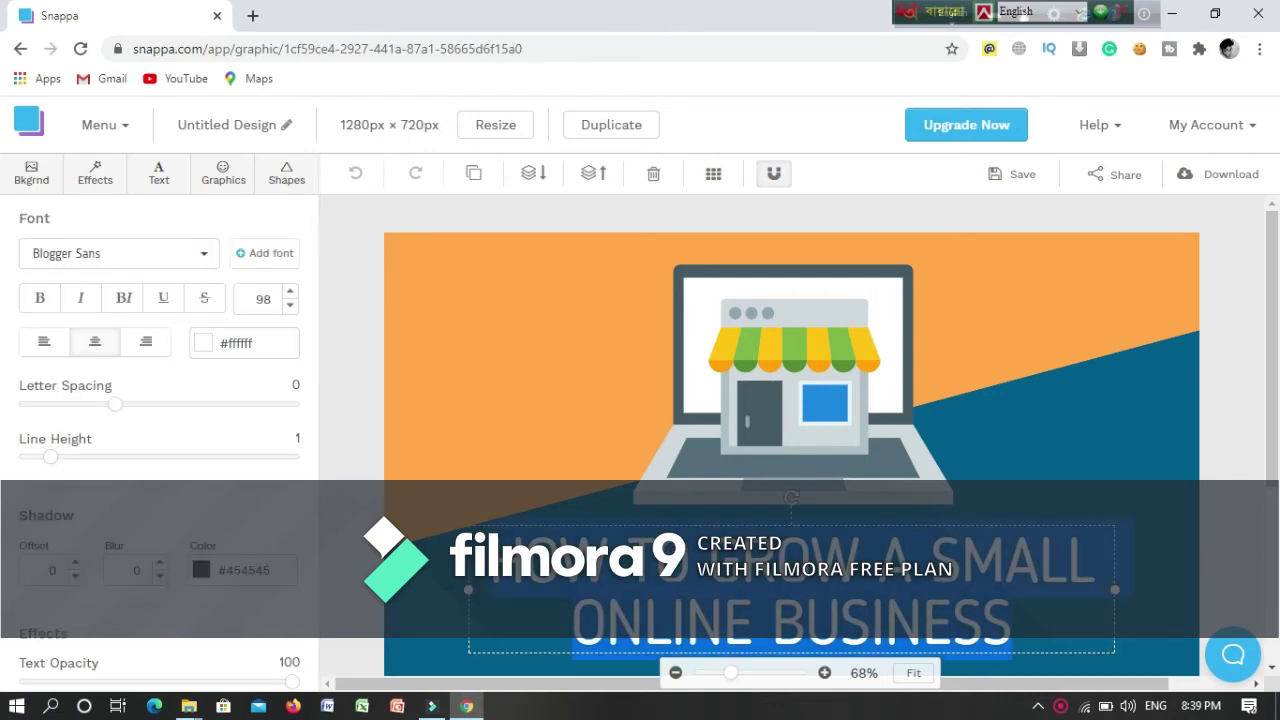
click(1022, 640)
key(BackSpace)
key(BackSpace)
key(BackSpace)
key(BackSpace)
key(BackSpace)
key(BackSpace)
key(BackSpace)
key(BackSpace)
key(BackSpace)
key(BackSpace)
key(BackSpace)
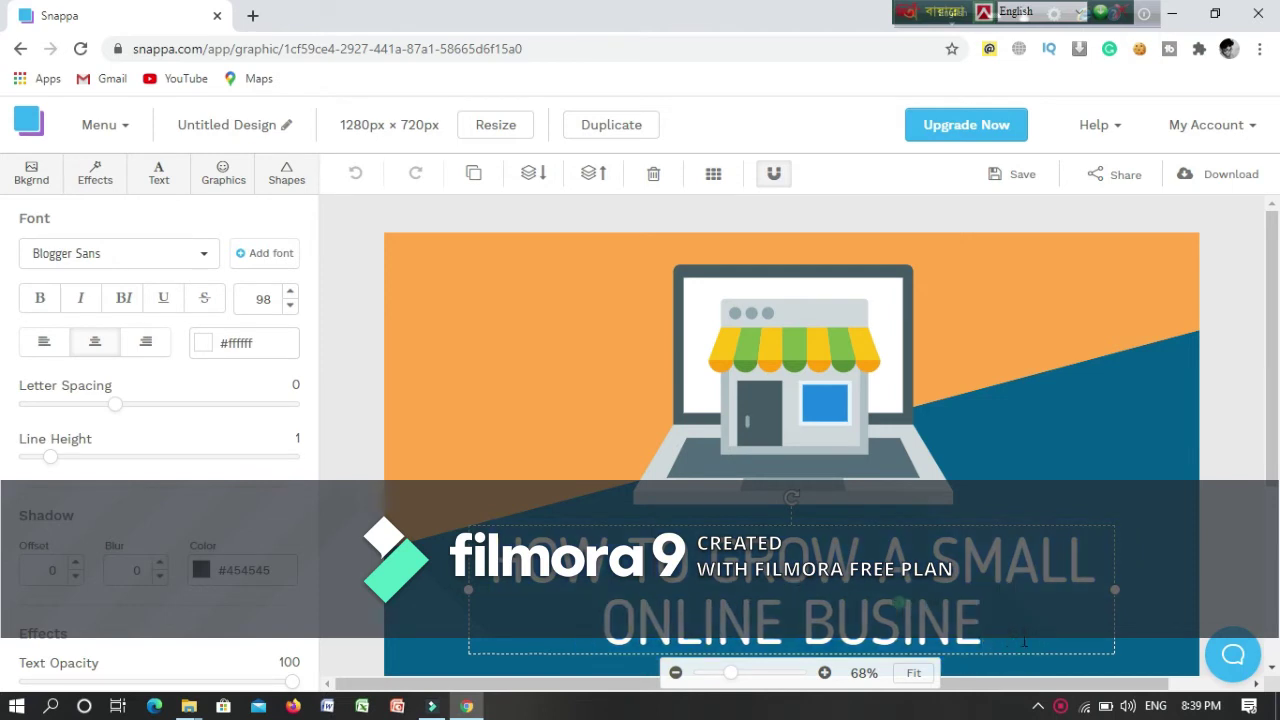
key(BackSpace)
key(BackSpace)
key(BackSpace)
key(BackSpace)
key(BackSpace)
key(BackSpace)
key(BackSpace)
key(BackSpace)
key(BackSpace)
key(BackSpace)
key(BackSpace)
key(BackSpace)
key(BackSpace)
key(BackSpace)
key(BackSpace)
key(BackSpace)
key(BackSpace)
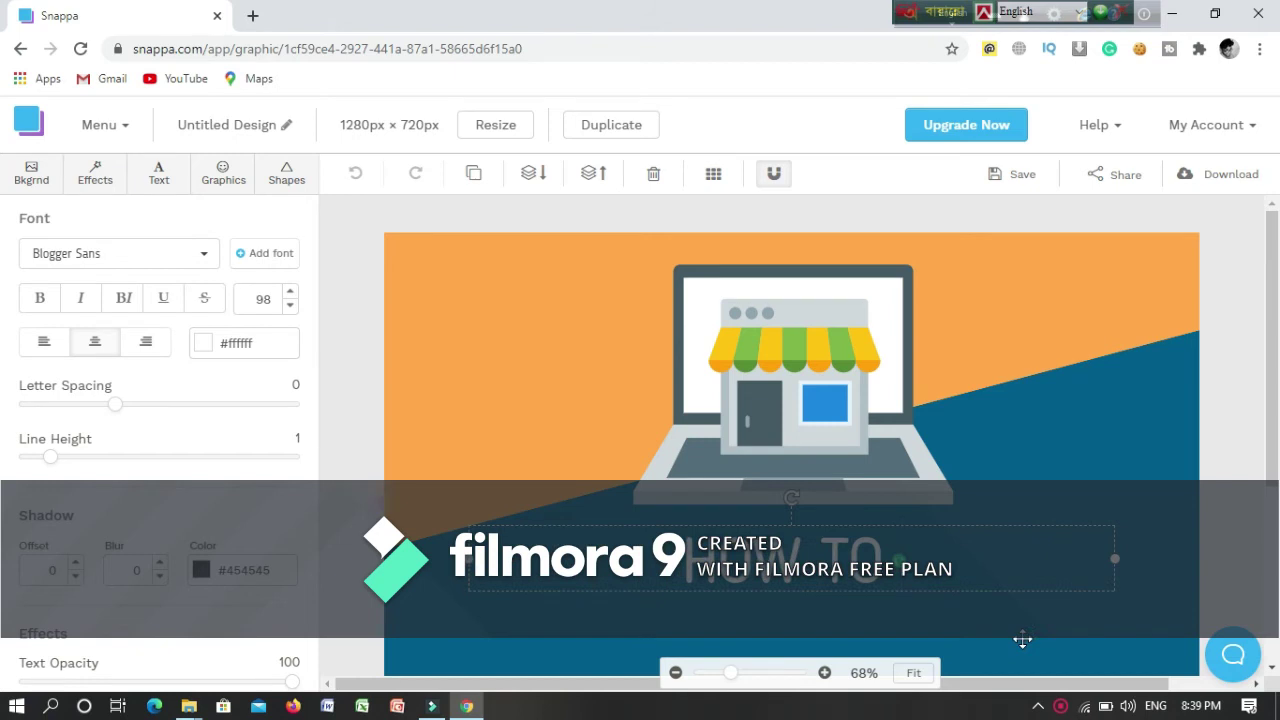
Complete the headline as "HOW TO CREATE YOUTUBE THUMBNAIL WITHOUT SOFTWEAR" and deselect it
text(CREATE YOUTUBE THUMBNAIL)
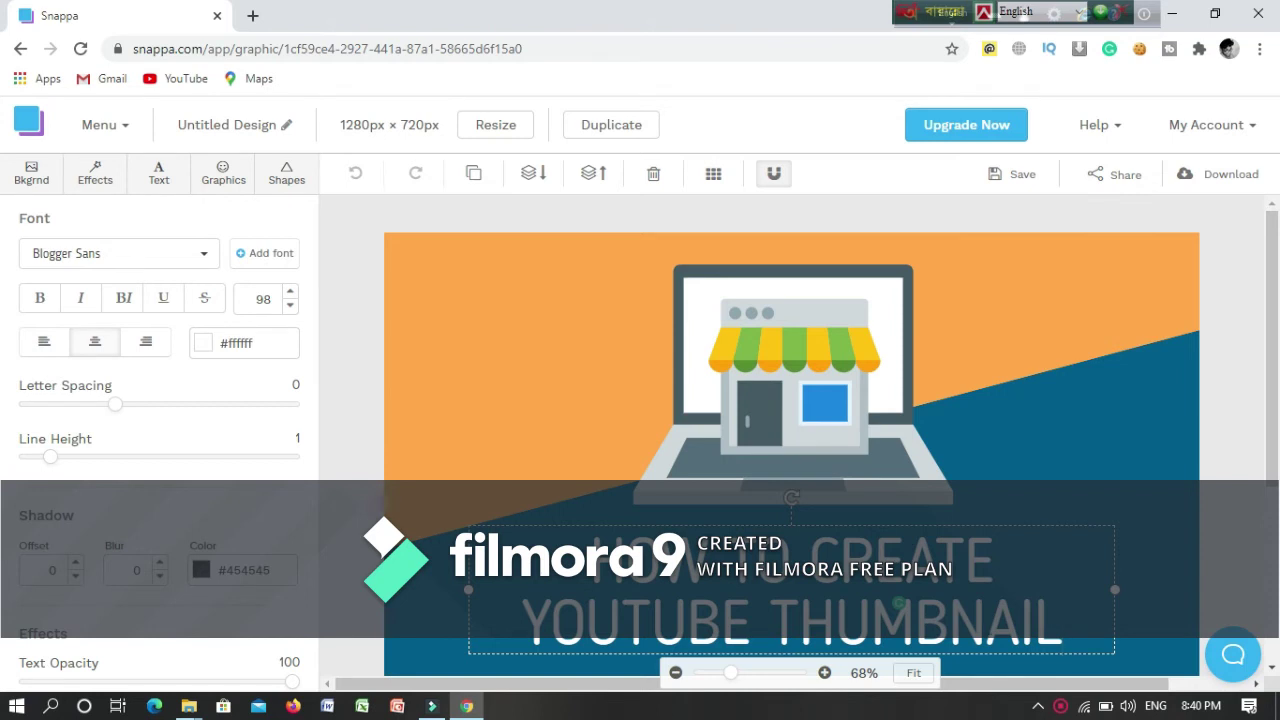
text( W)
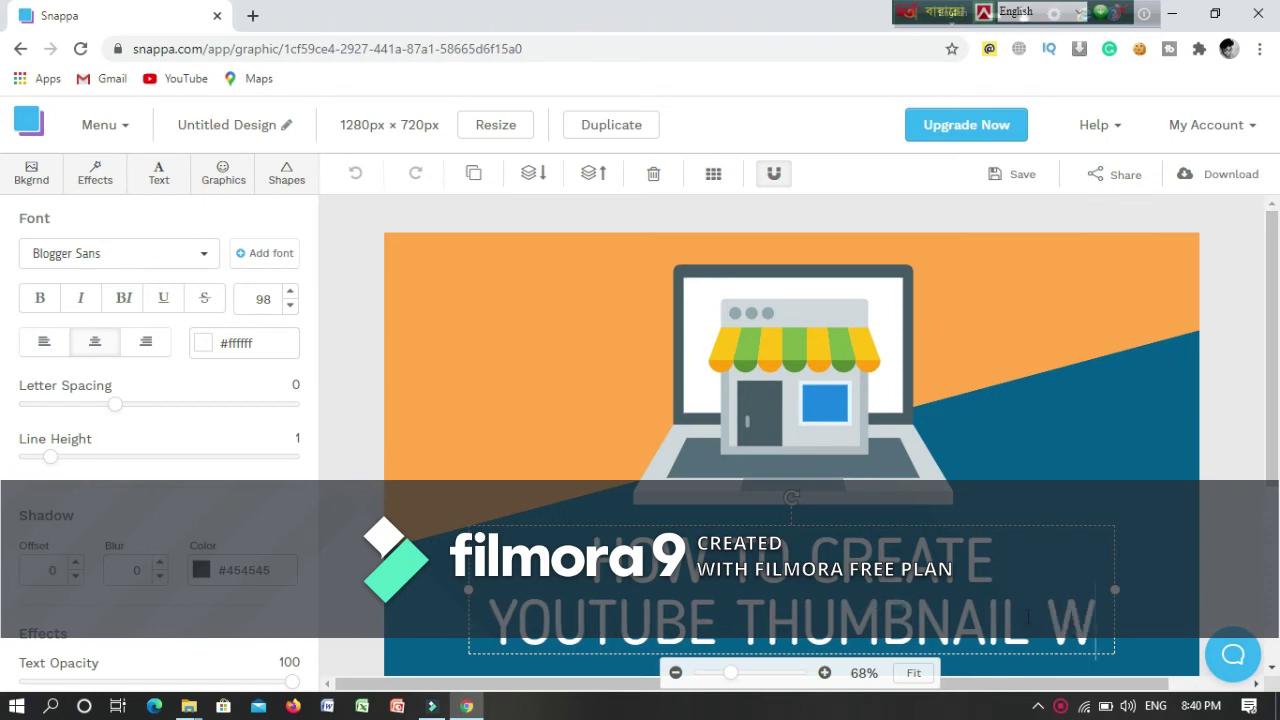
text(ITHOUT)
scroll(1027, 617, down, 1)
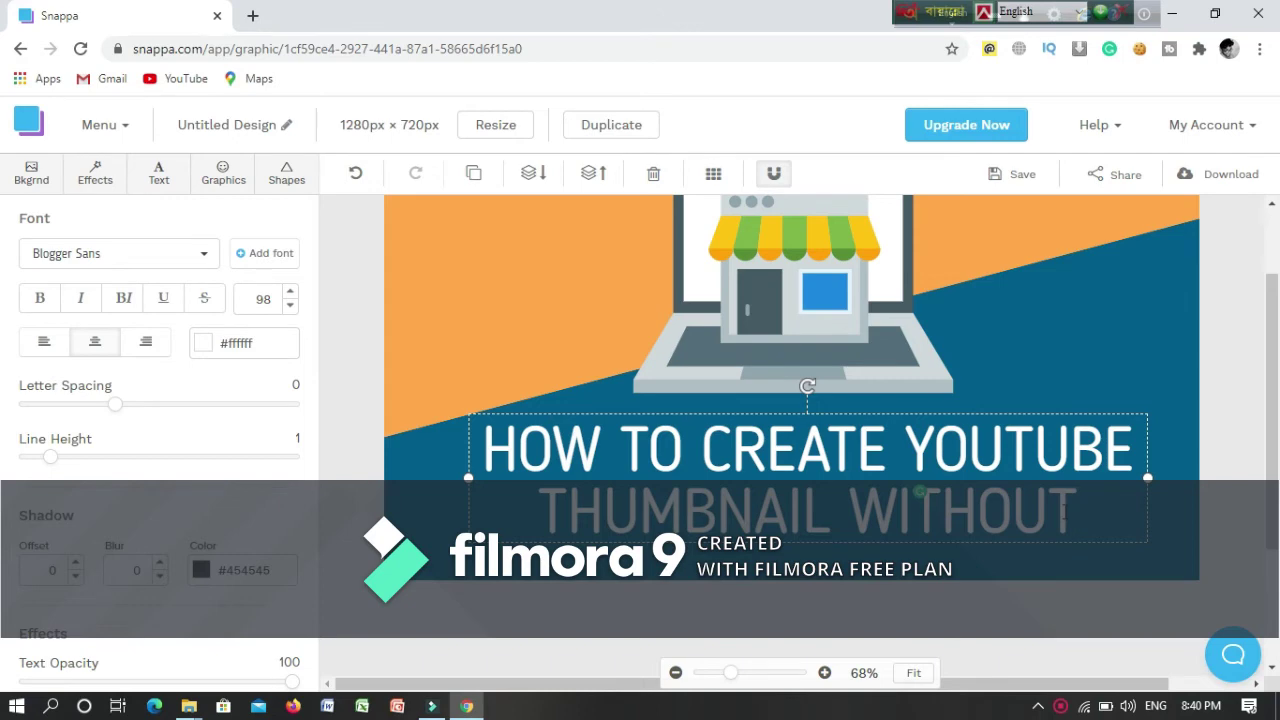
text(S)
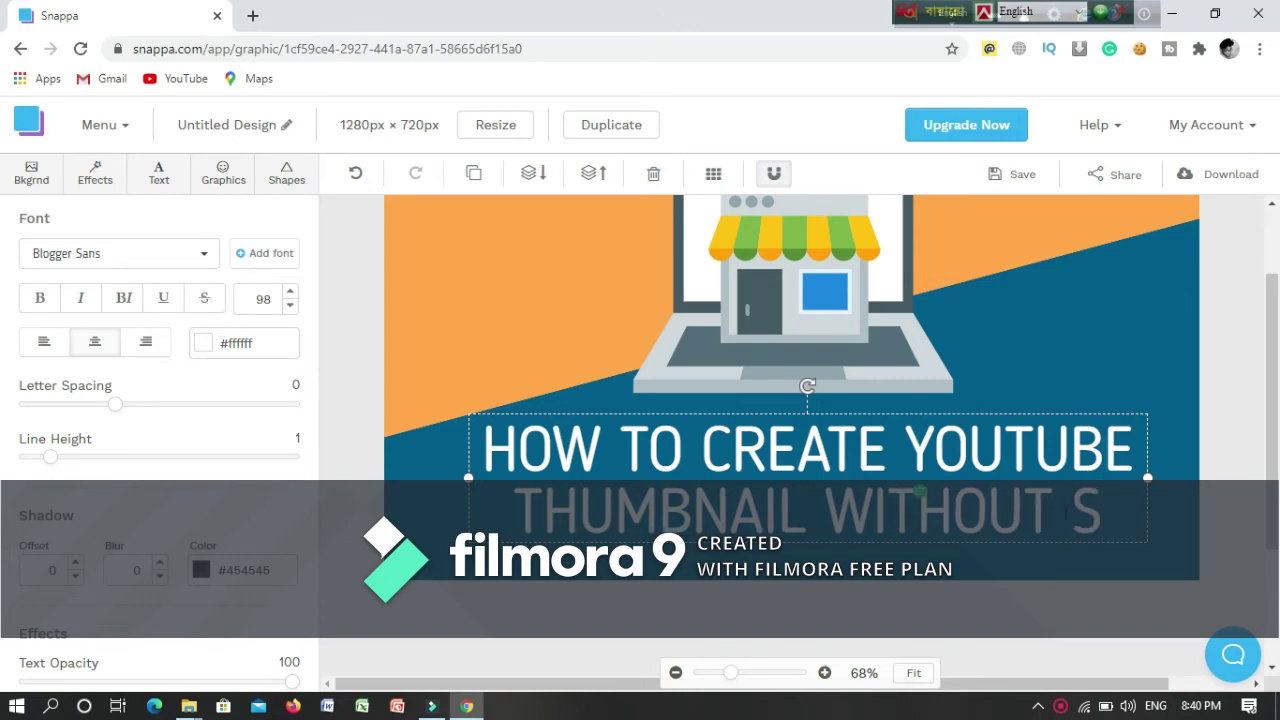
text(OFTWEAR)
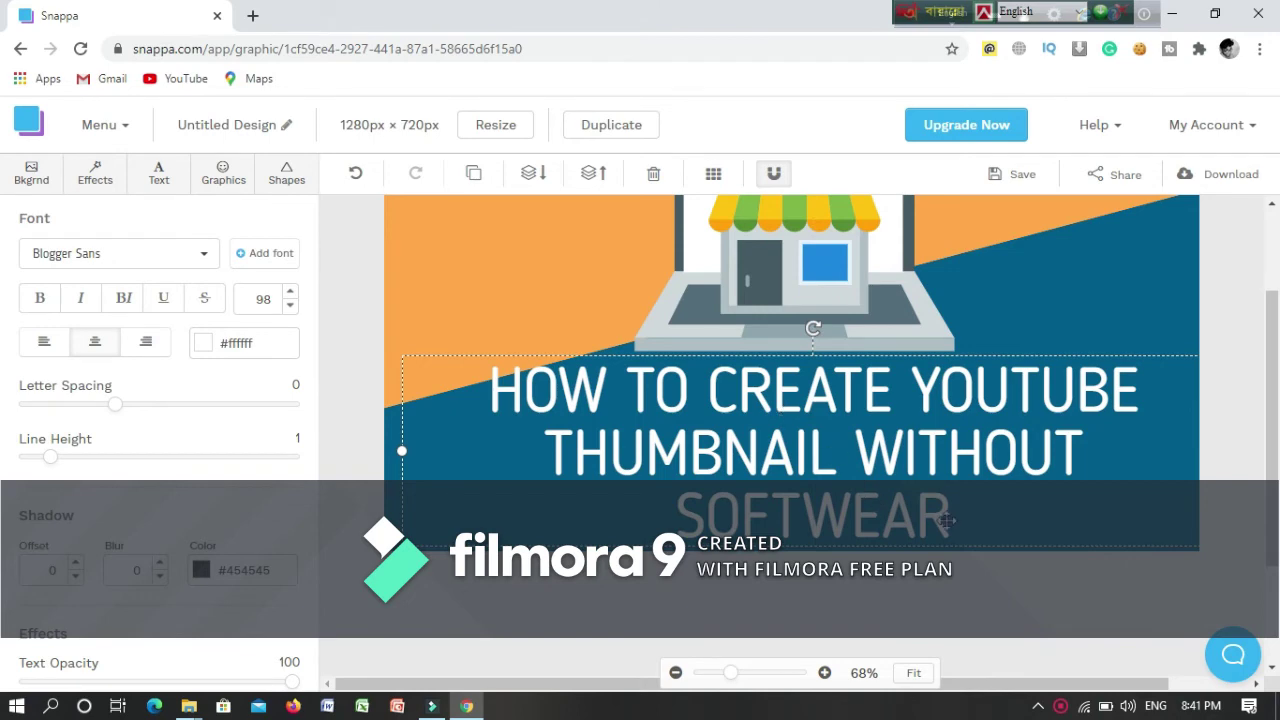
click(466, 400)
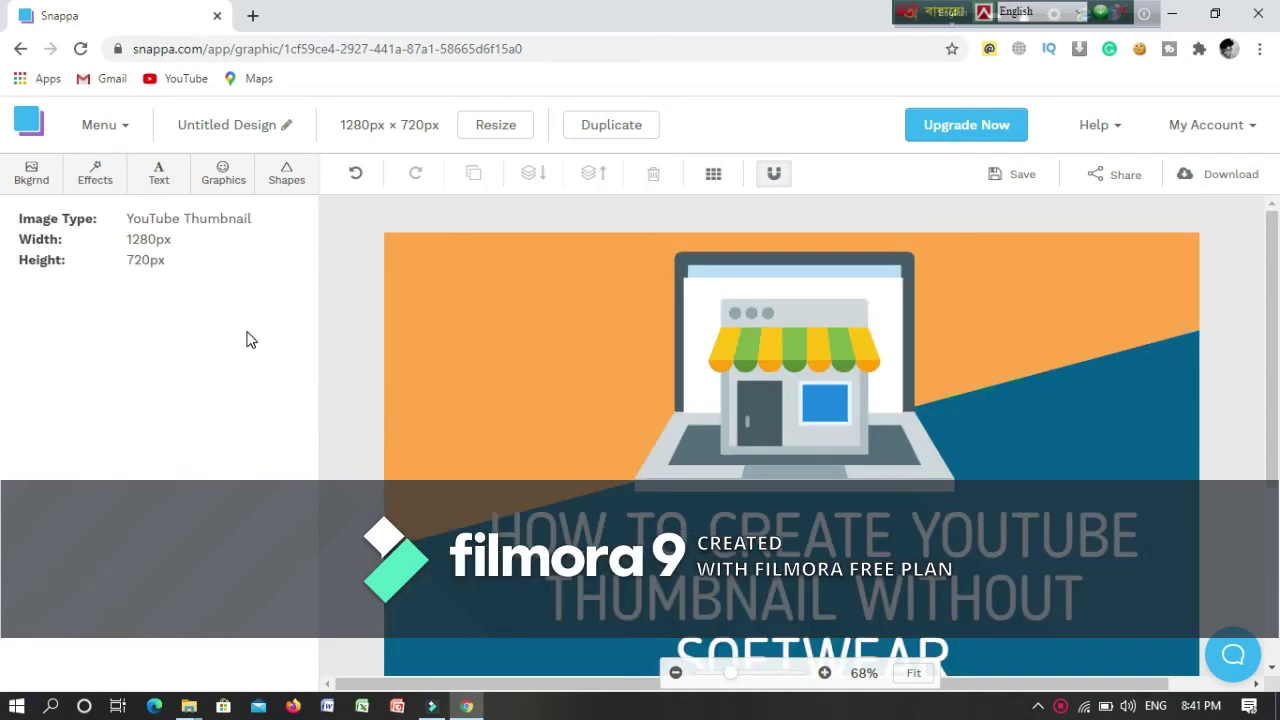
click(222, 182)
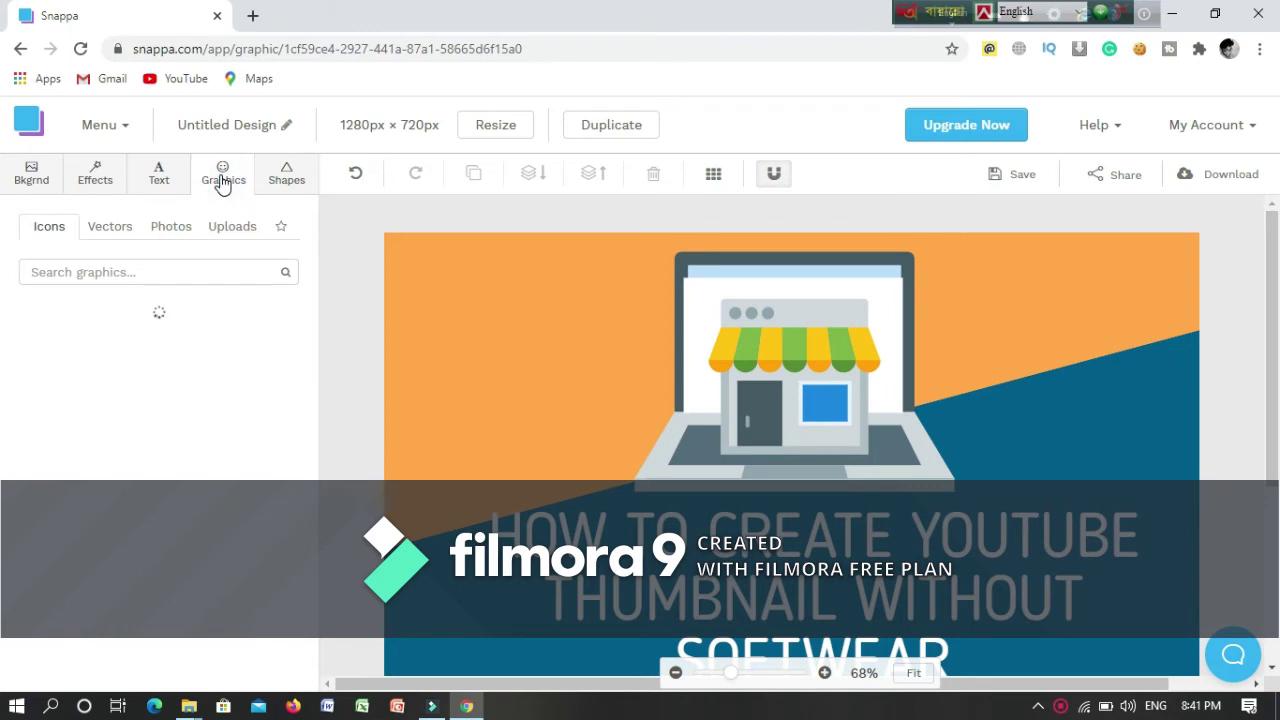
click(299, 177)
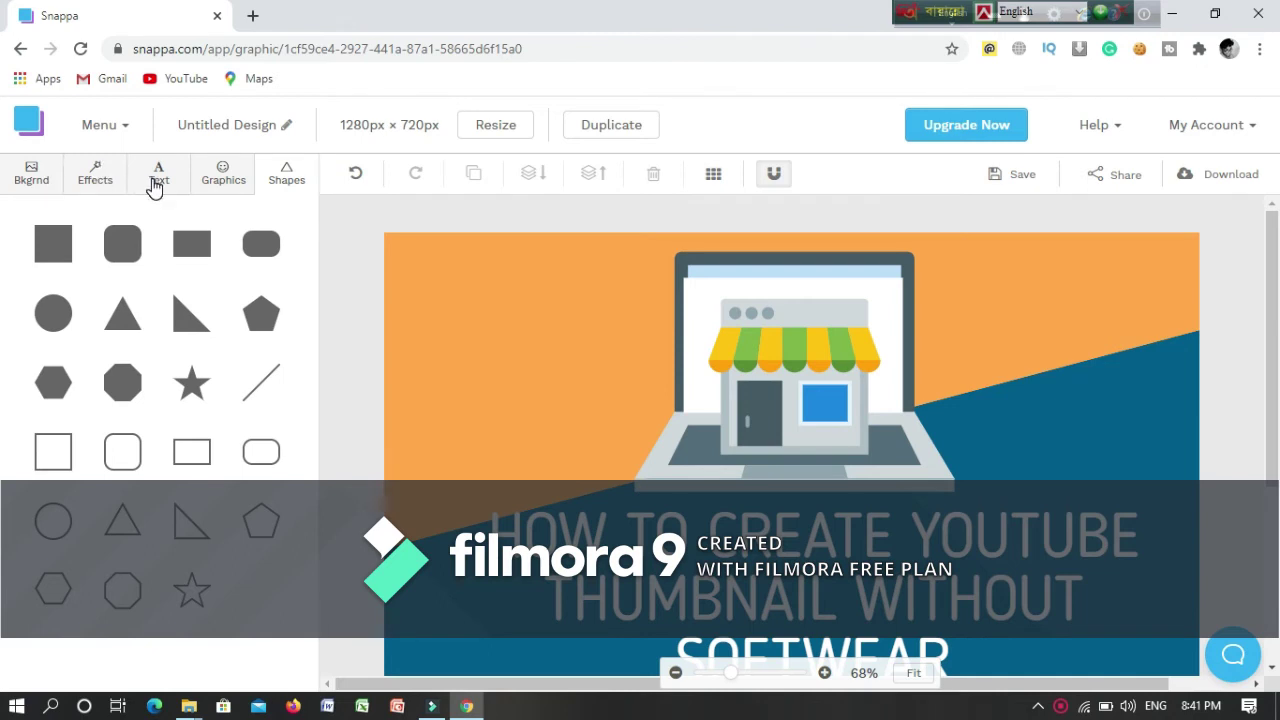
click(47, 188)
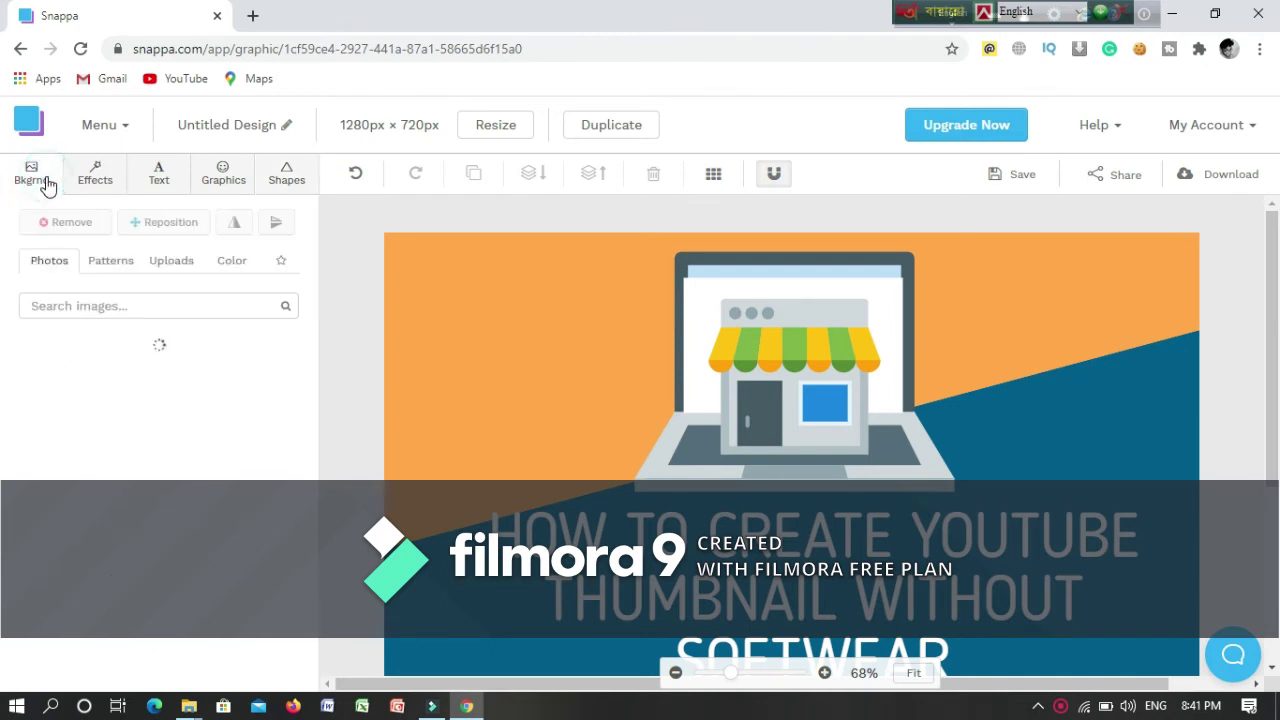
click(183, 268)
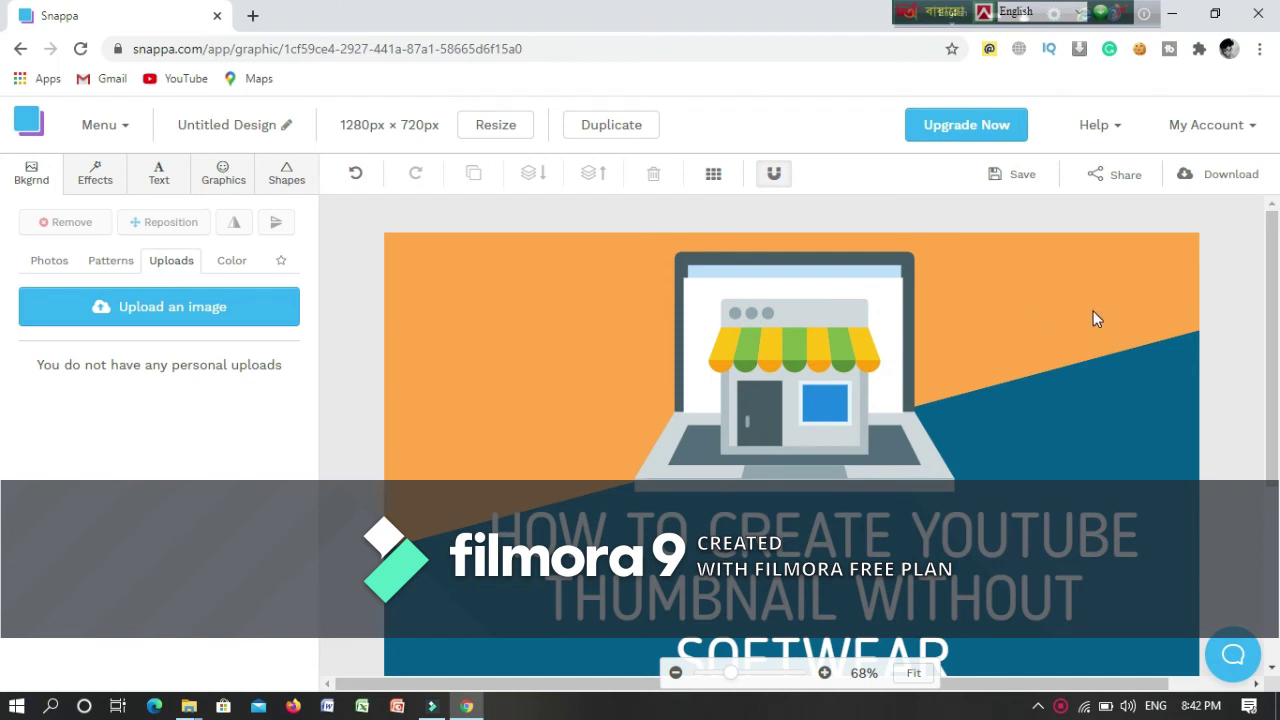
Download the thumbnail as a web optimized JPG and open the downloaded file
click(1201, 178)
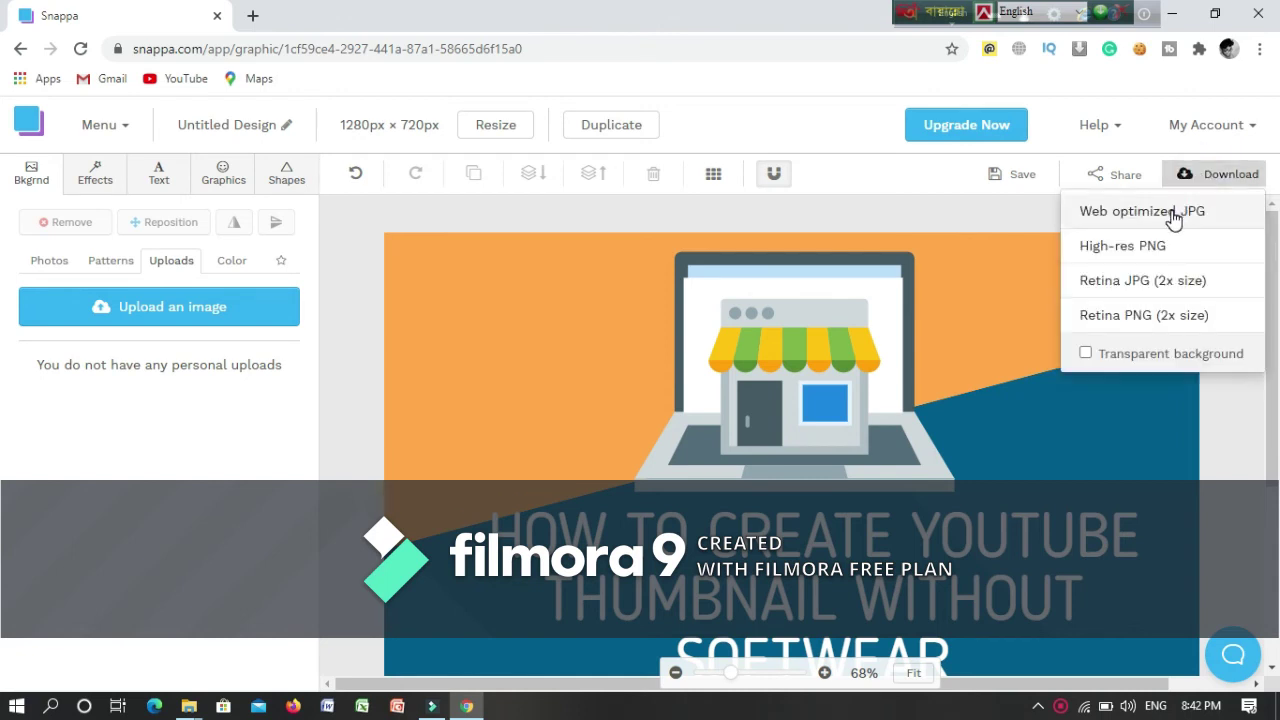
click(1172, 213)
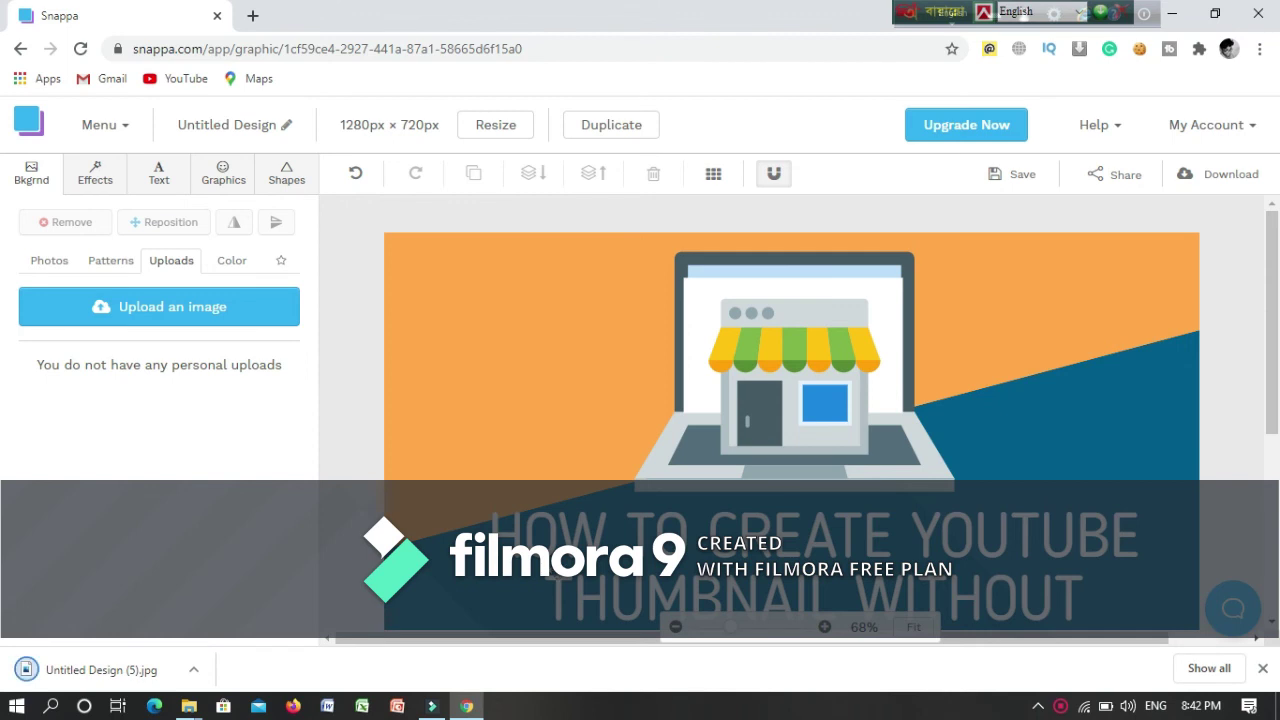
click(124, 677)
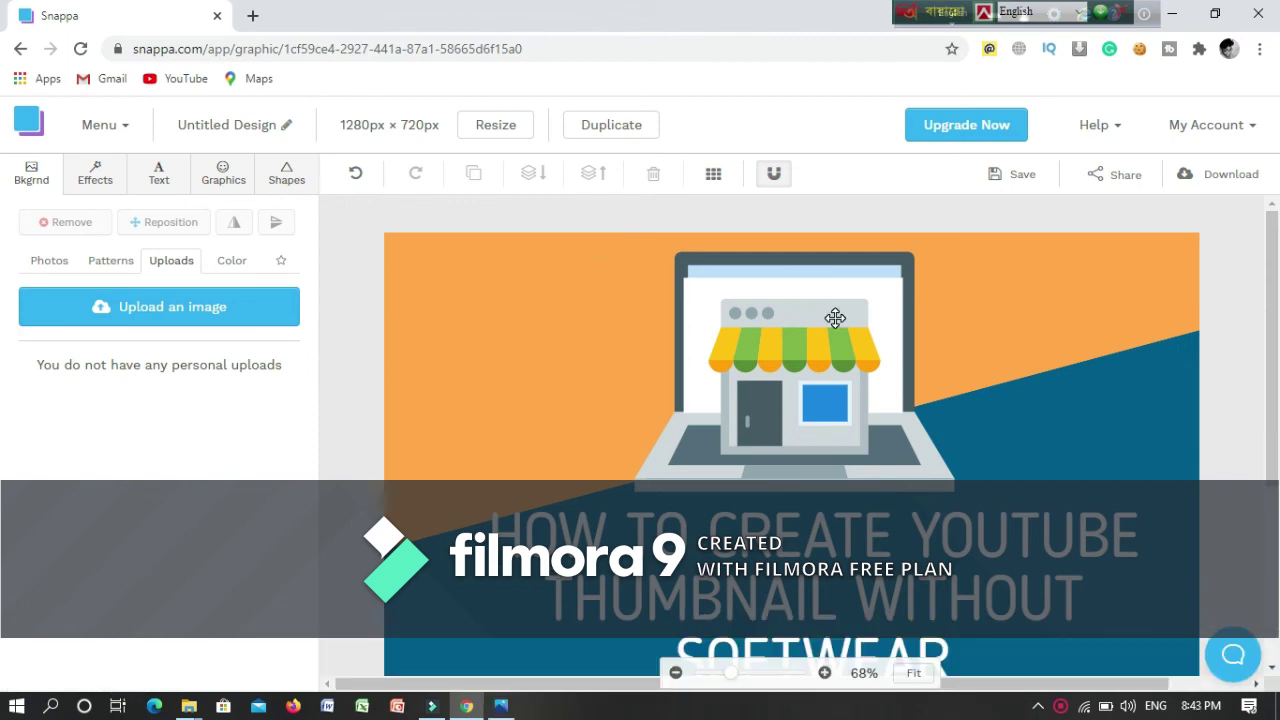